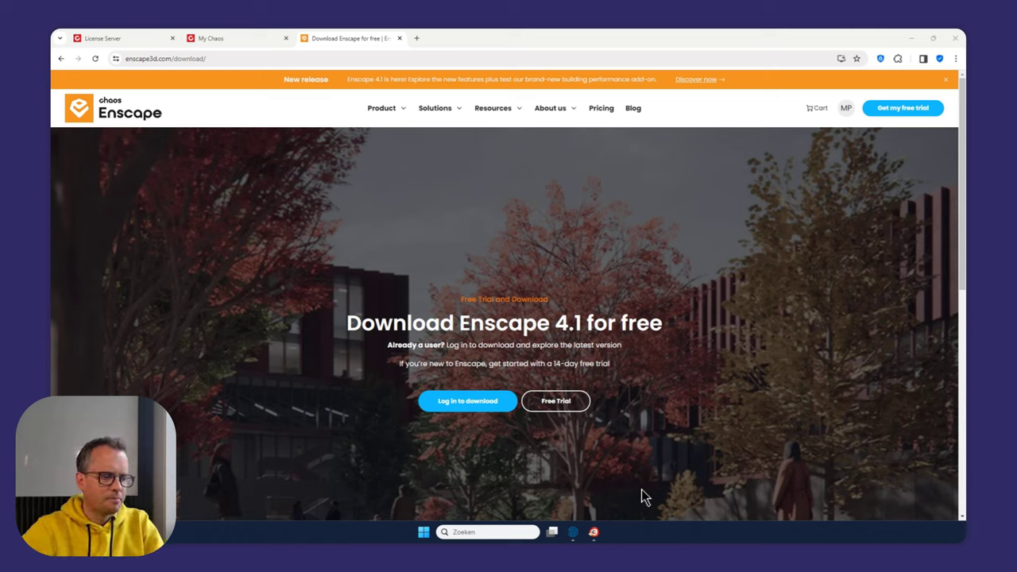
Step: Log in on Chaos Downloads and open the Enscape 4.1.0.2321 page, reviewing its What's new notes
left_click(467, 403)
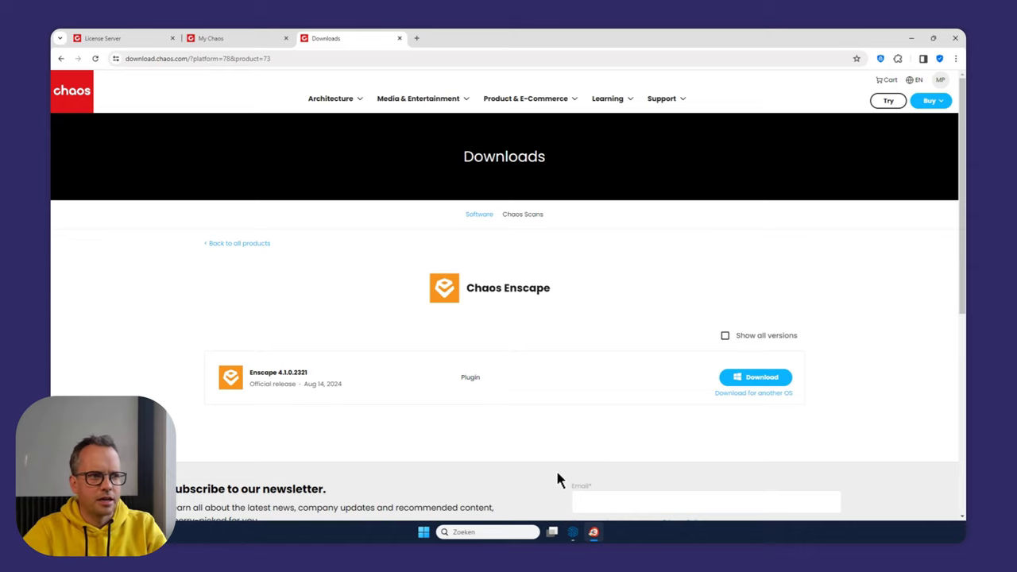
left_click(755, 394)
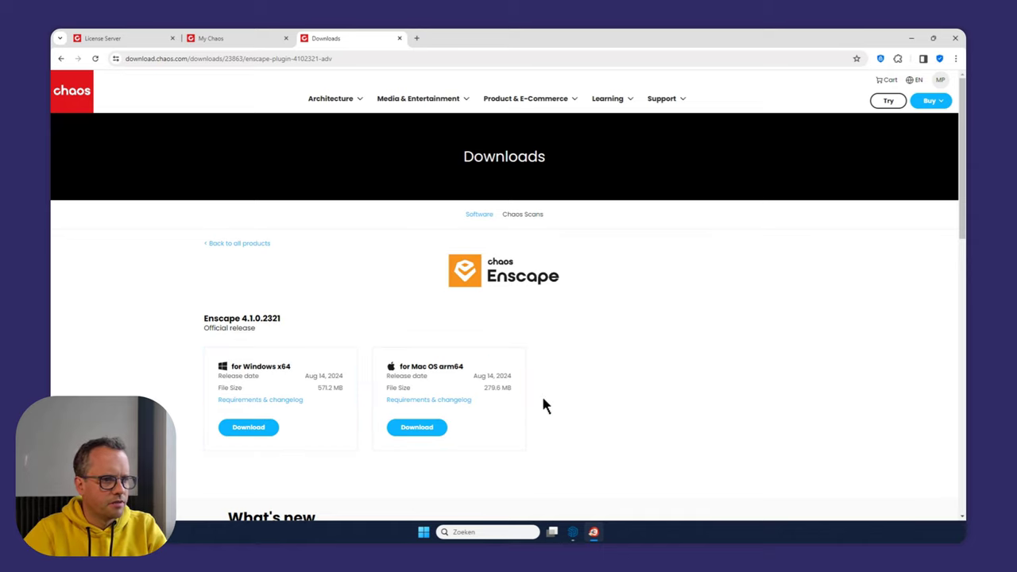
scroll(543, 404, "down", 4)
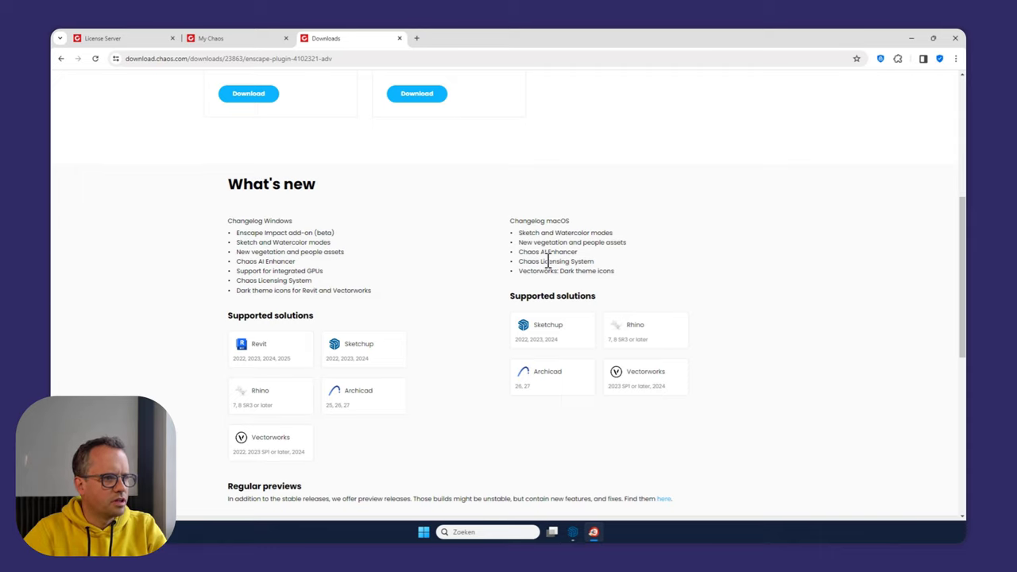
scroll(501, 441, "down", 2)
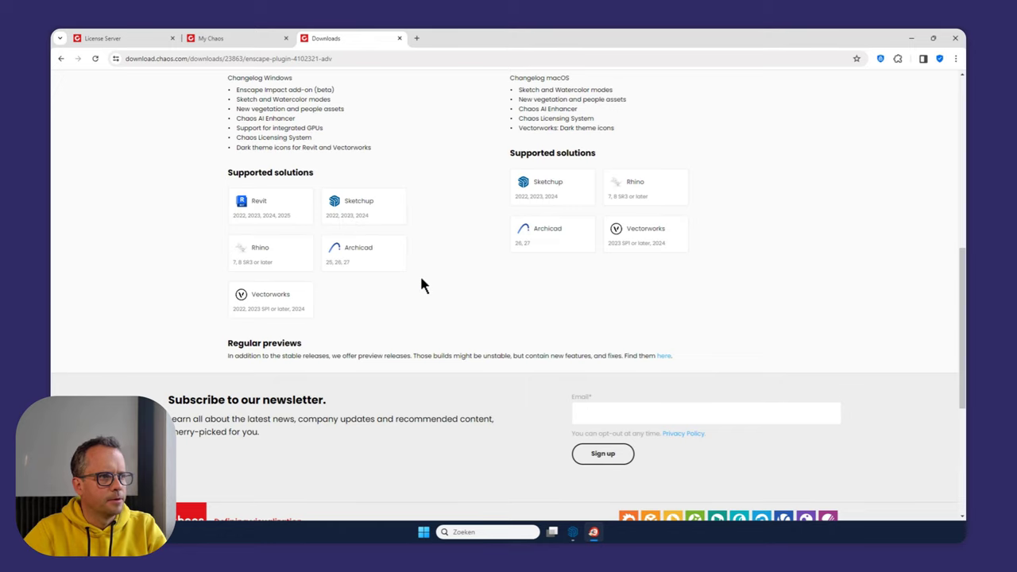
scroll(421, 285, "up", 2)
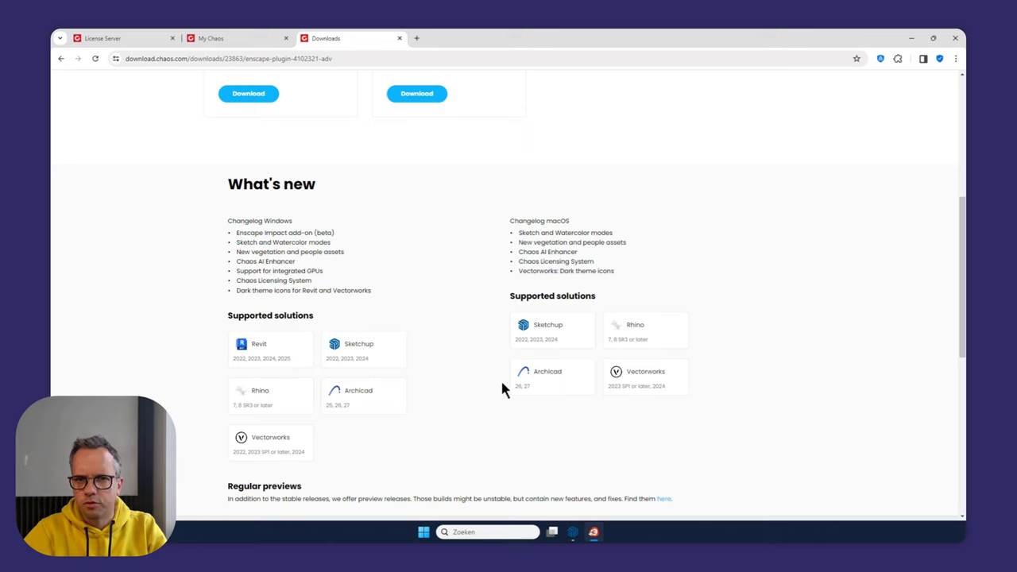
scroll(509, 382, "up", 1)
scroll(510, 382, "up", 1)
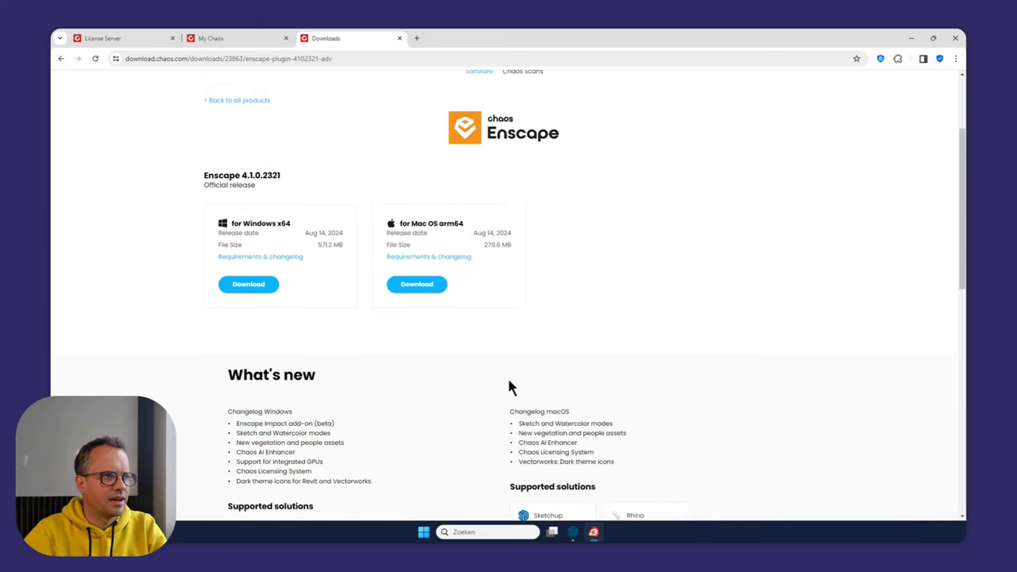
scroll(510, 382, "up", 1)
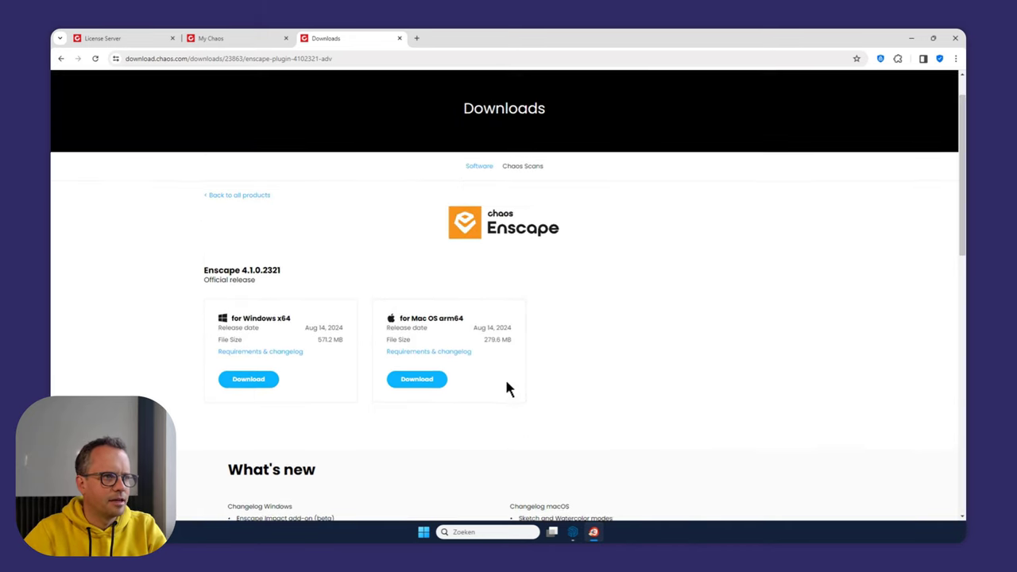
Step: Download the 571 MB Windows x64 build, proceeding past the licensing-change notice
left_click(248, 382)
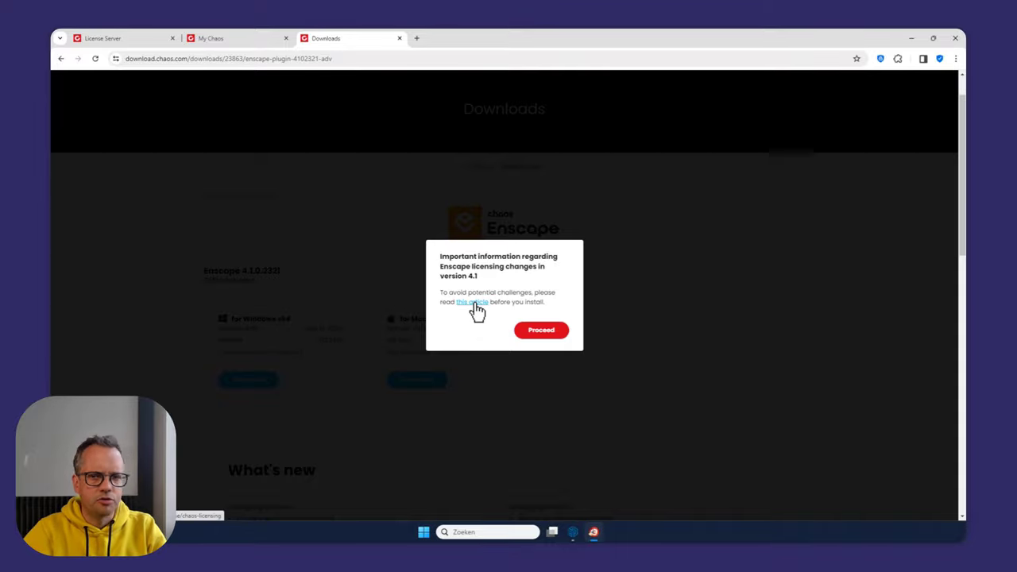
left_click(546, 334)
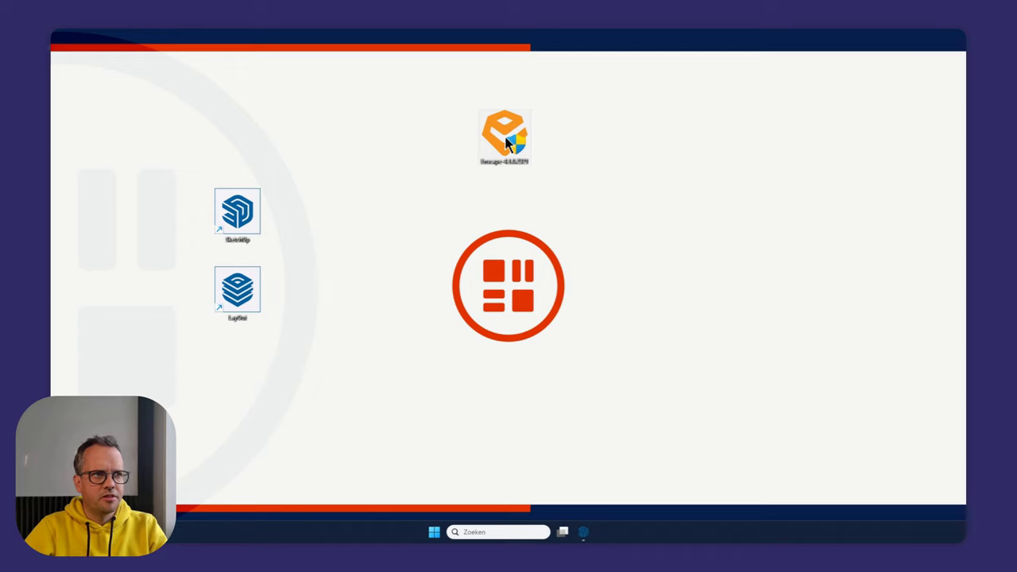
mouse_move(506, 132)
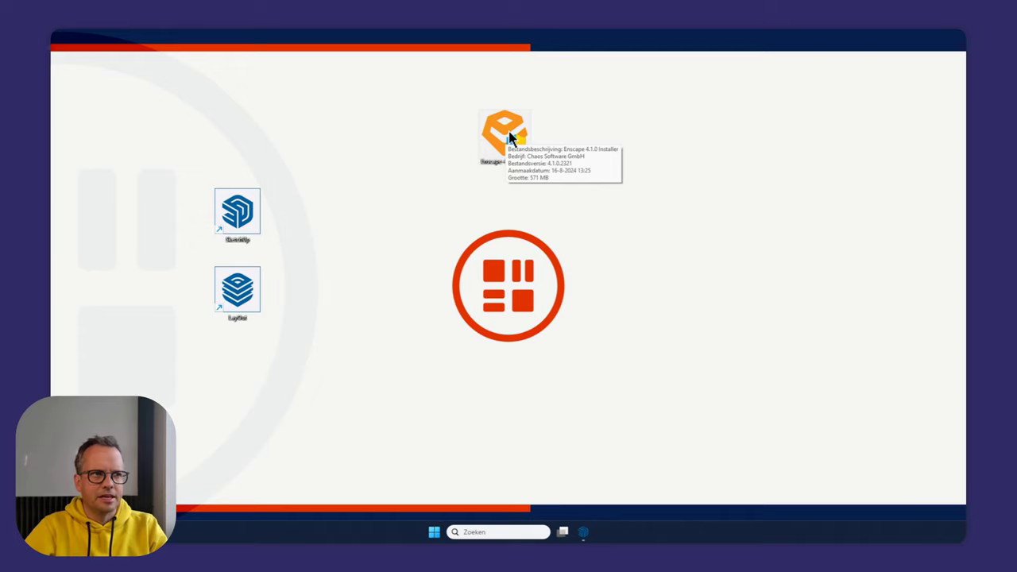
Step: Run the desktop Enscape installer with 'Als administrator uitvoeren'
right_click(508, 135)
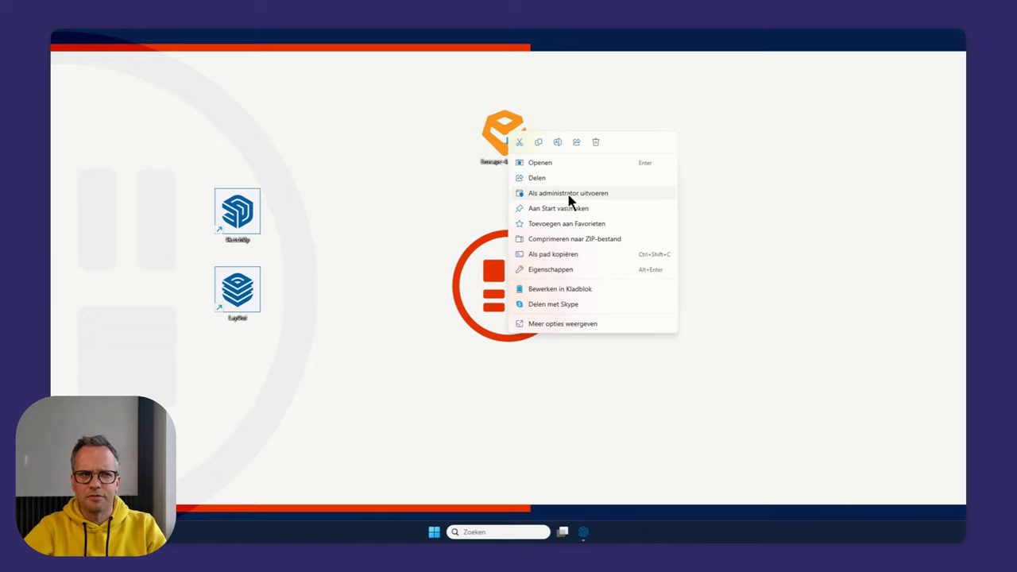
left_click(571, 194)
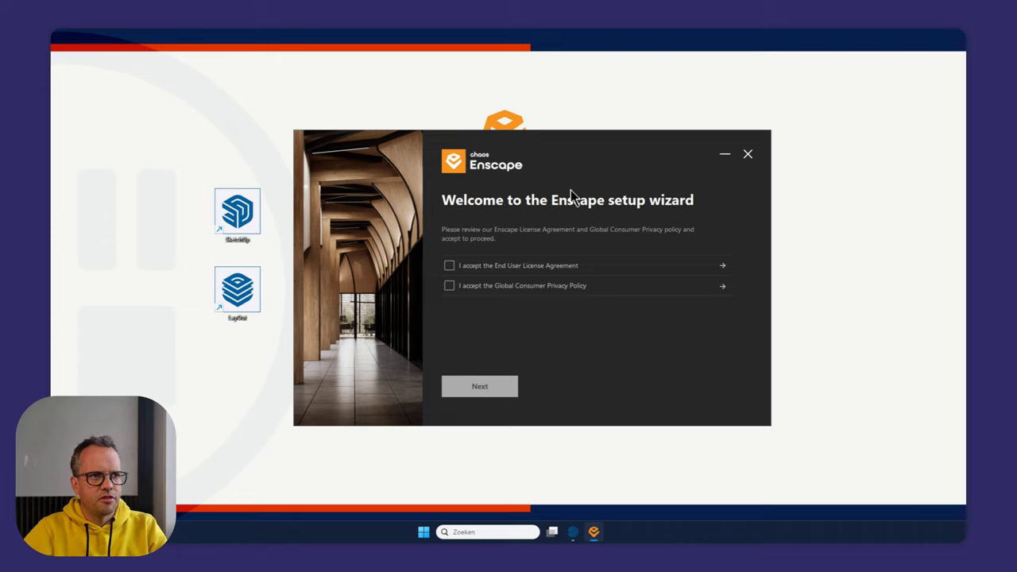
Step: Accept the End User License Agreement and Global Consumer Privacy Policy and continue
key("space")
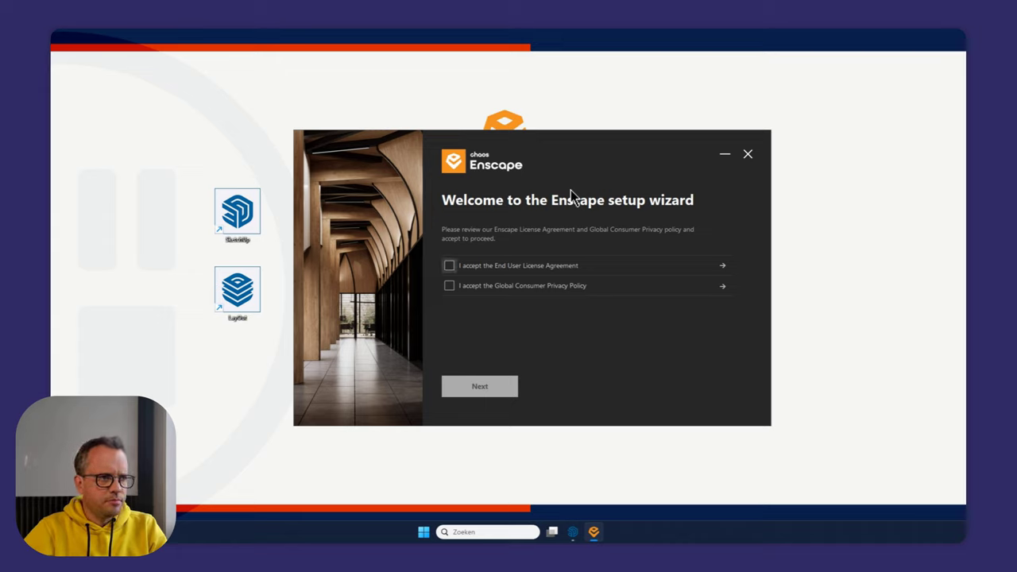
key("Tab")
key("space")
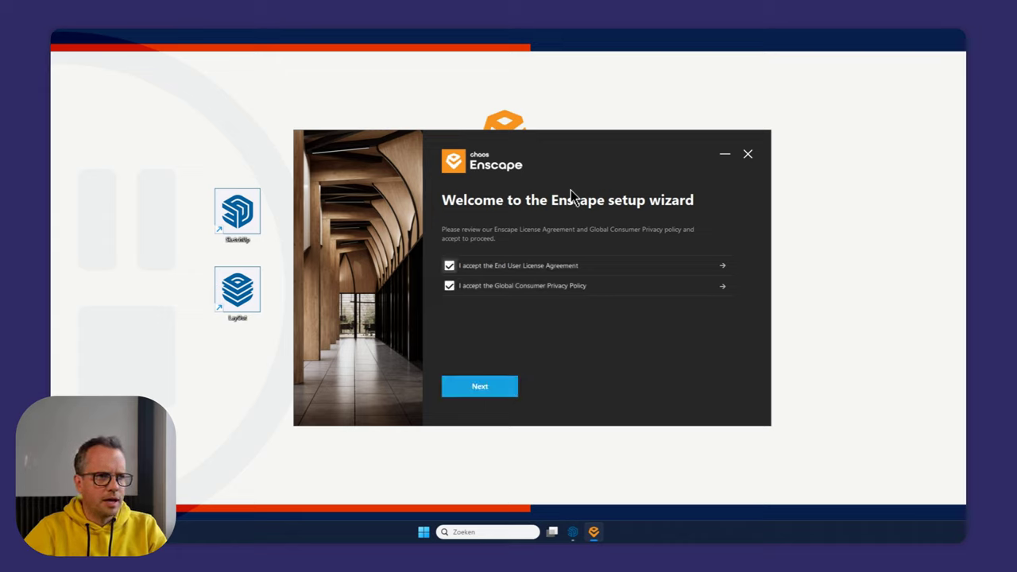
key("Tab")
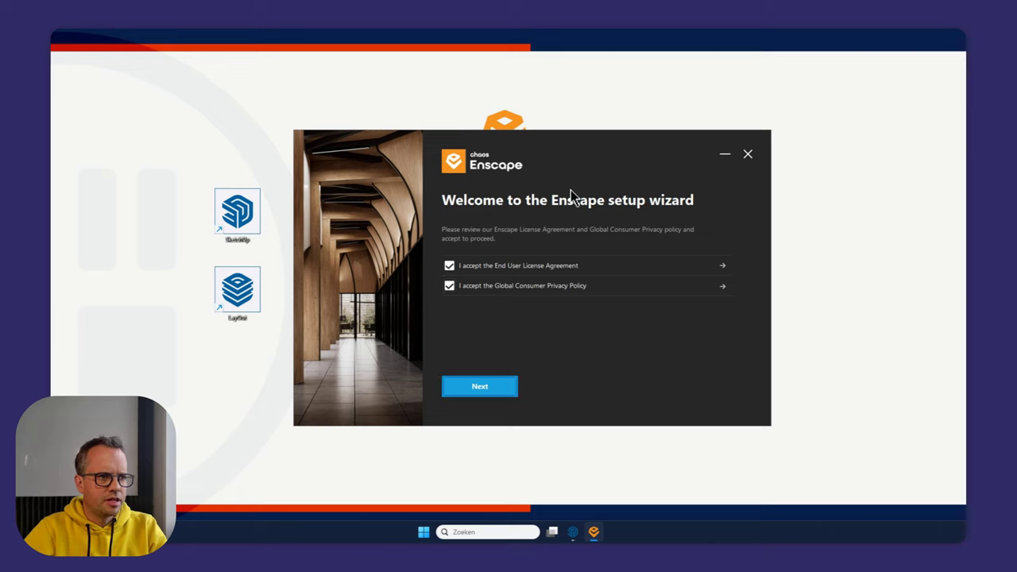
key("Return")
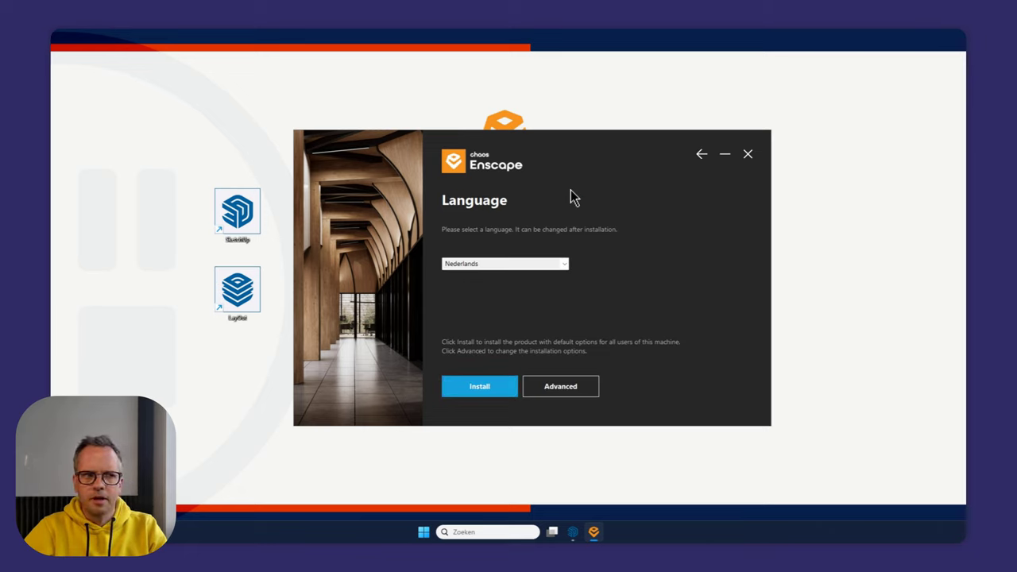
Step: Keep Nederlands as installer language and the default destination folder
key("Tab")
key("alt+Down")
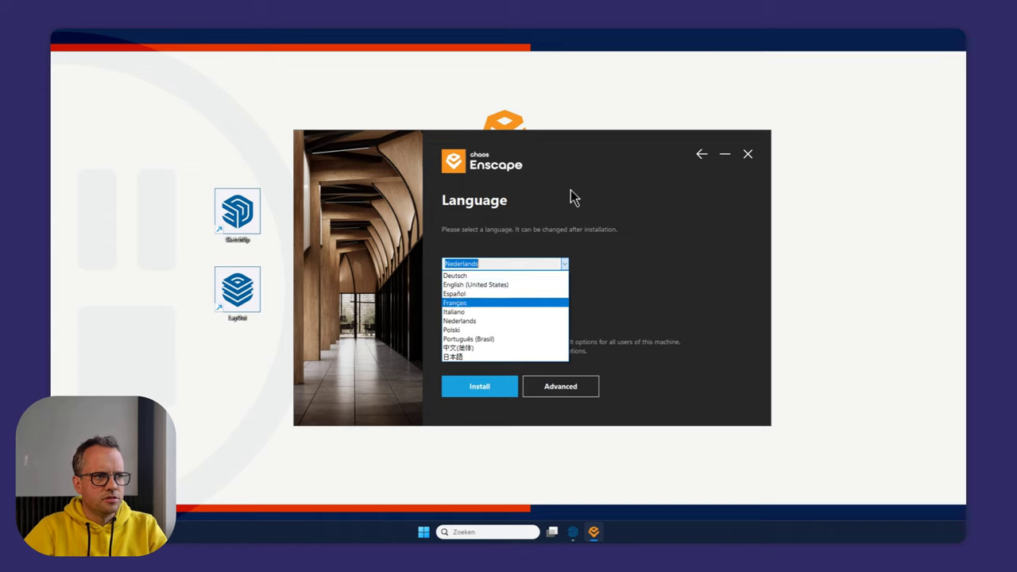
key("Escape")
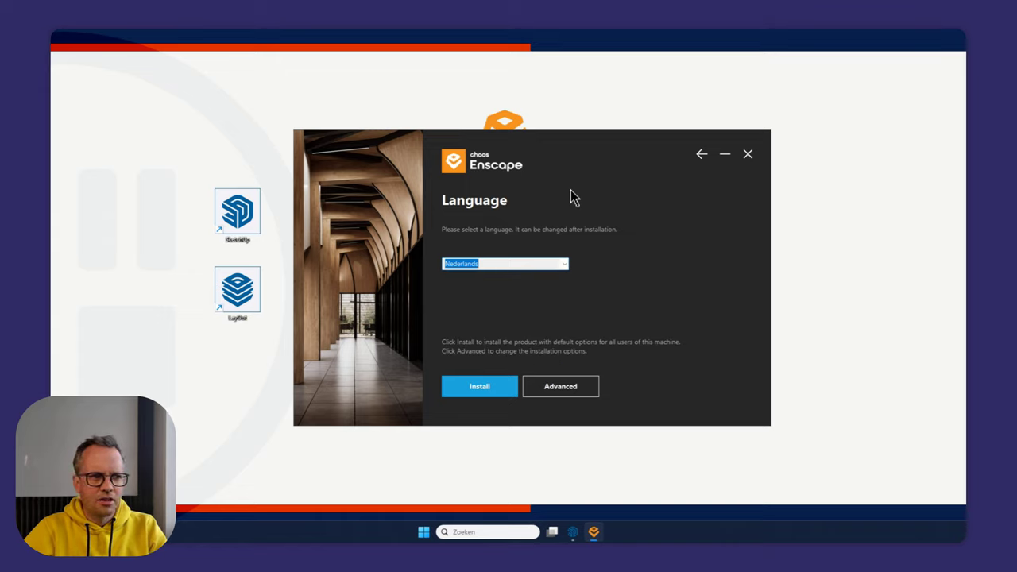
key("Tab")
key("Tab")
key("Return")
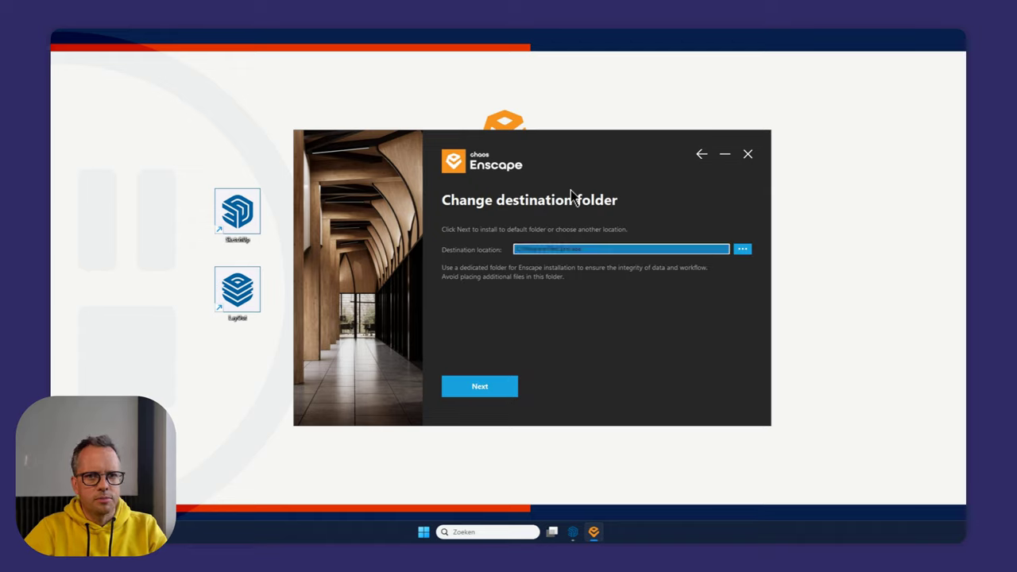
key("Return")
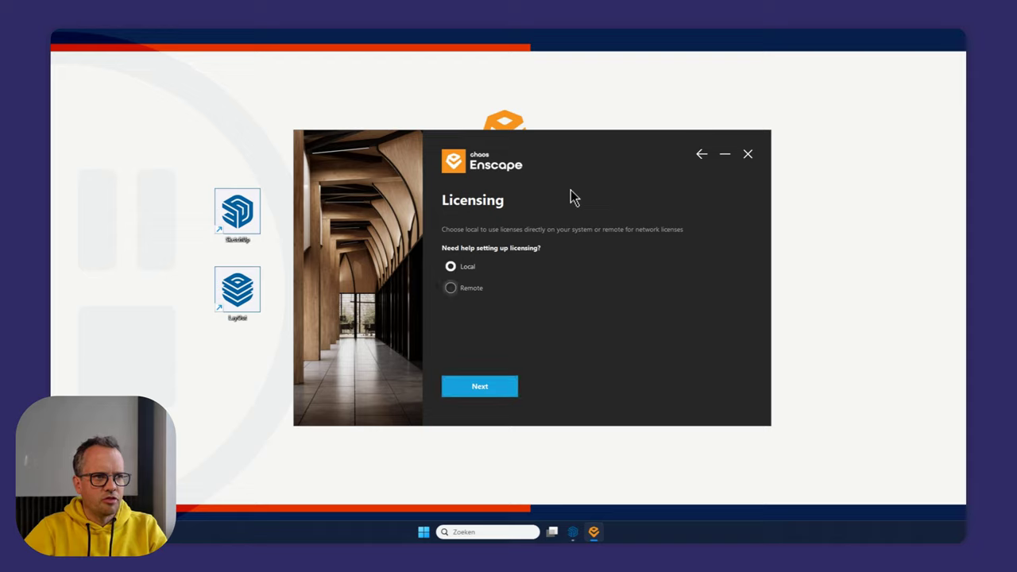
Step: Set licensing to Remote network licenses and start the installation
key("Down")
key("Up")
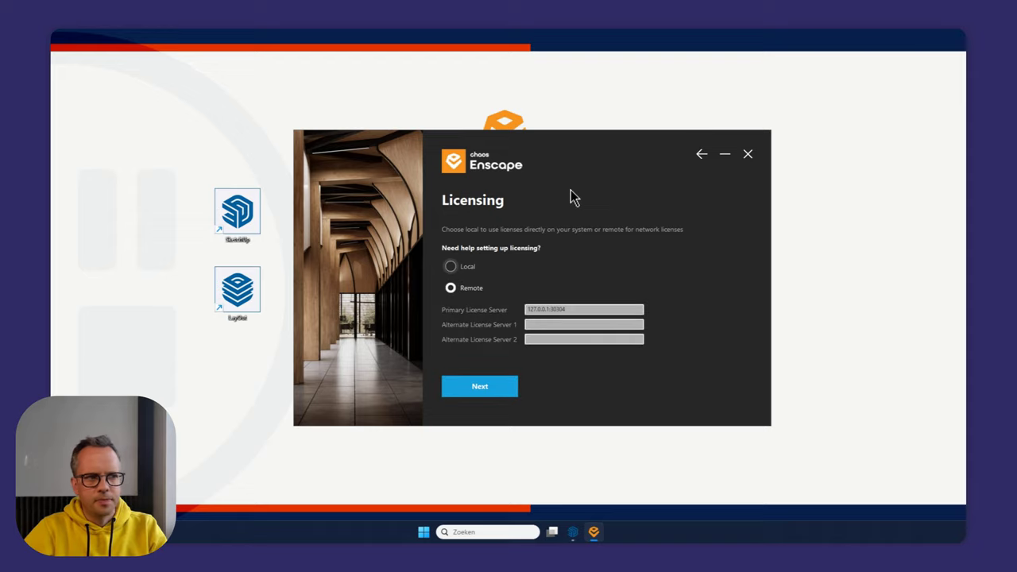
key("Down")
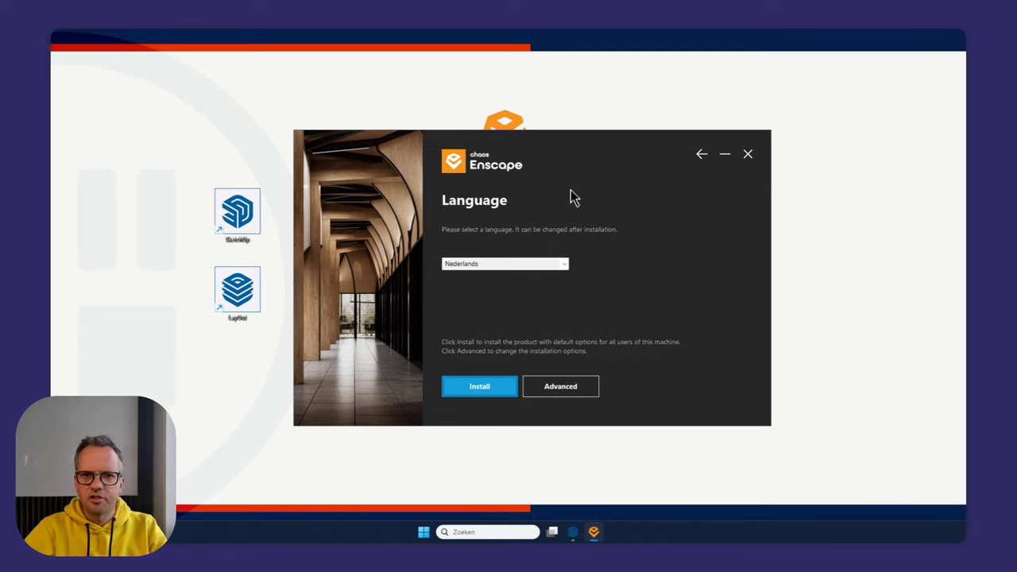
key("Return")
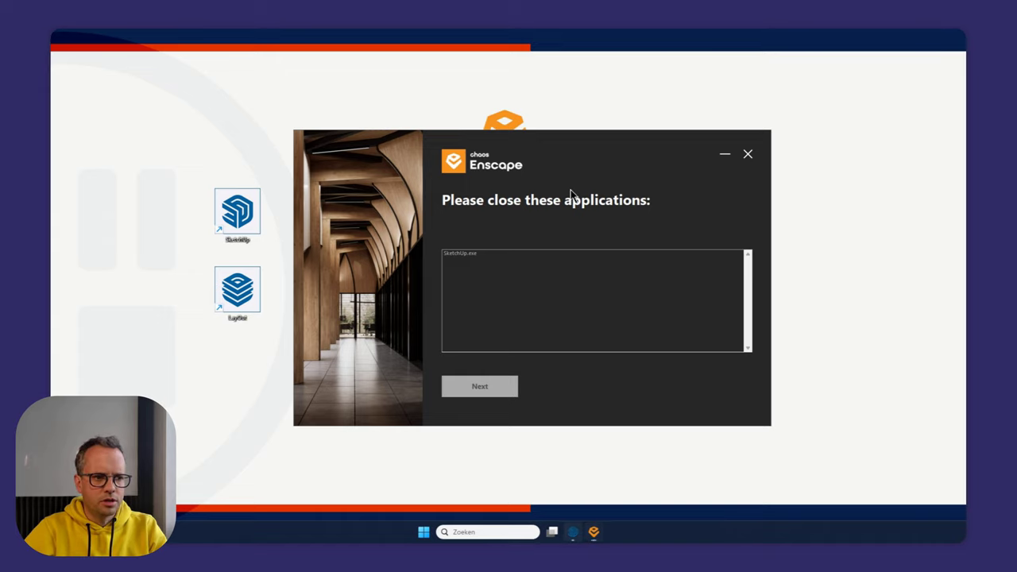
Step: Close the running SketchUp with Venster sluiten from its taskbar icon so installation completes
right_click(579, 531)
left_click(581, 507)
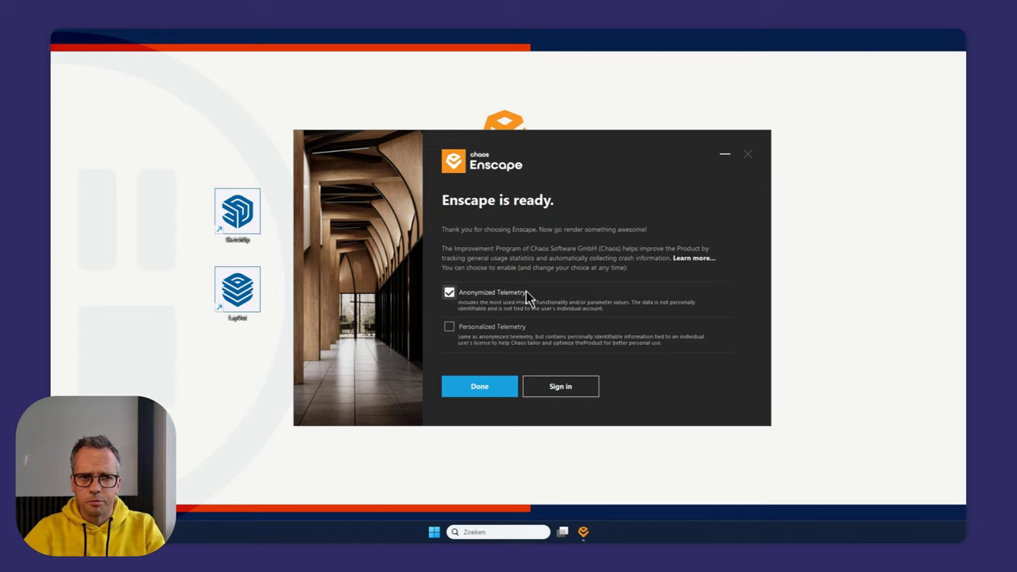
Step: Confirm Done on the 'Enscape is ready' page to close the installer
left_click(485, 390)
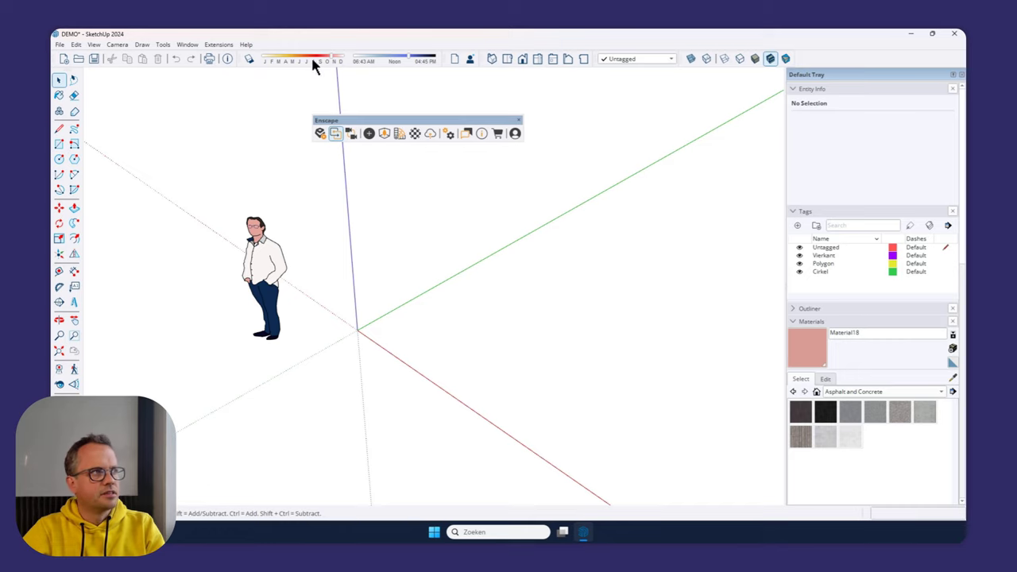
Step: Keep Enscape ticked in View > Toolbars and drag the Enscape toolbar further right
left_click(94, 46)
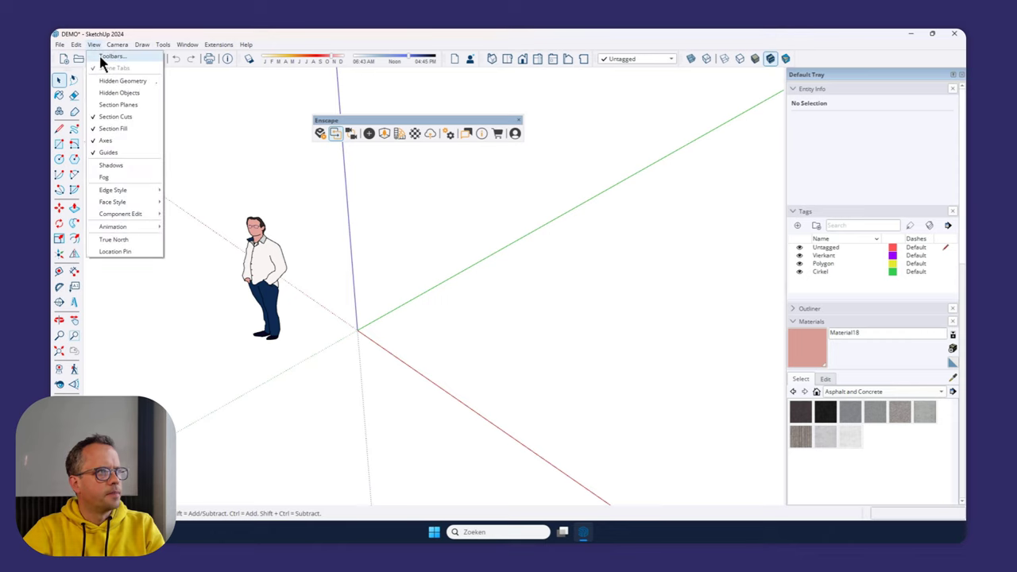
left_click(105, 56)
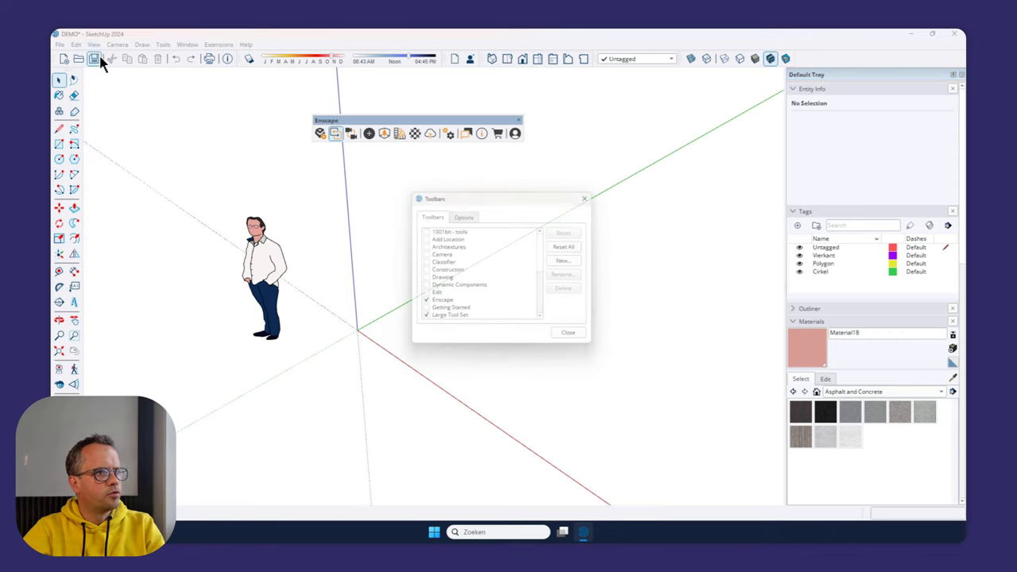
left_click(423, 304)
left_click(424, 303)
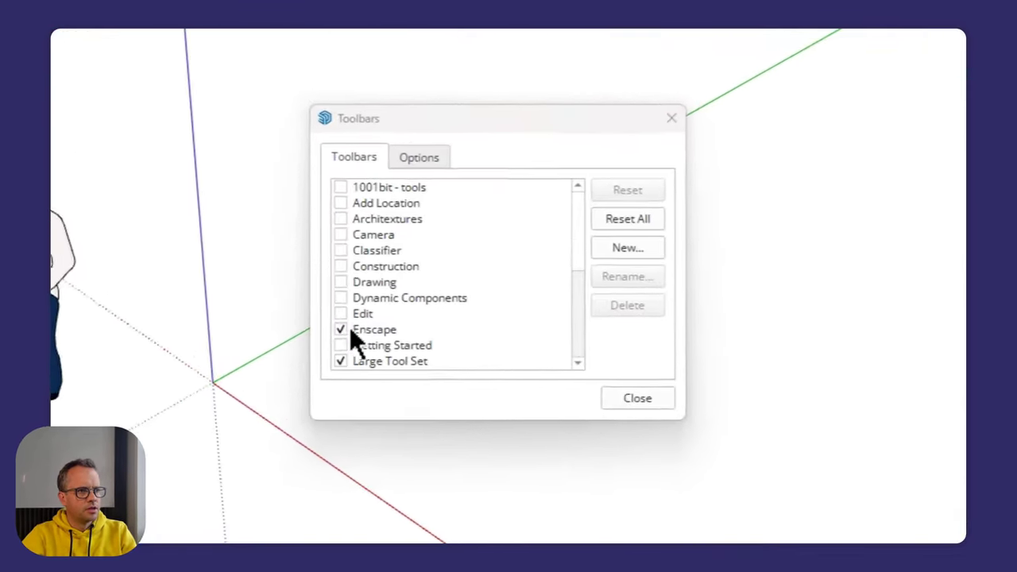
left_click(658, 406)
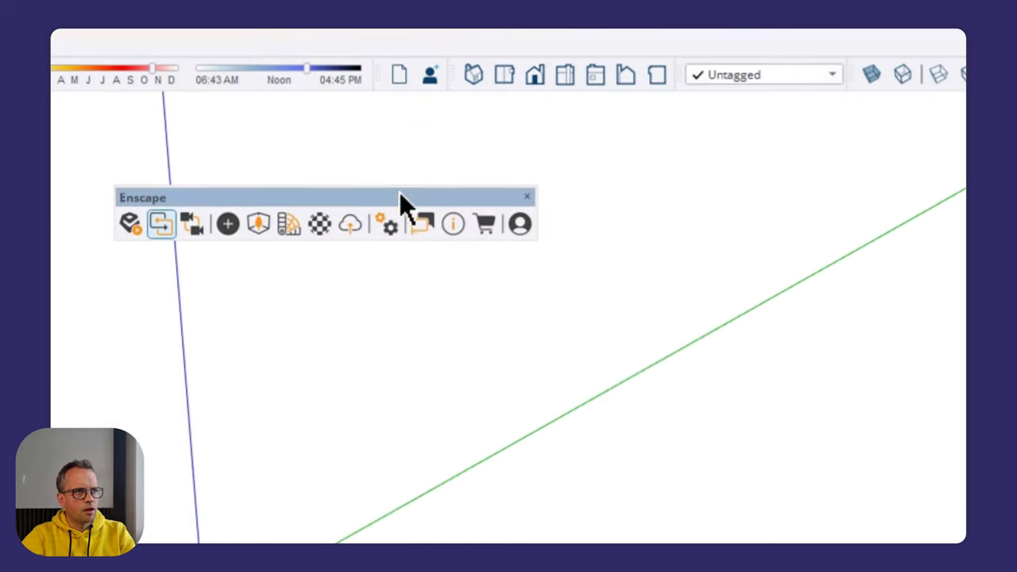
left_click_drag(399, 205, 558, 221)
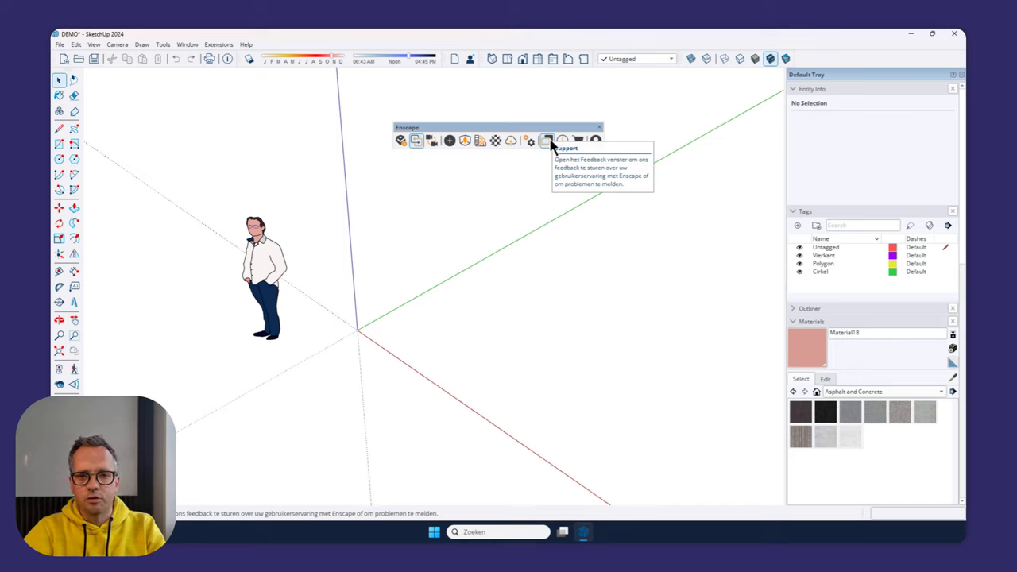
left_click(550, 142)
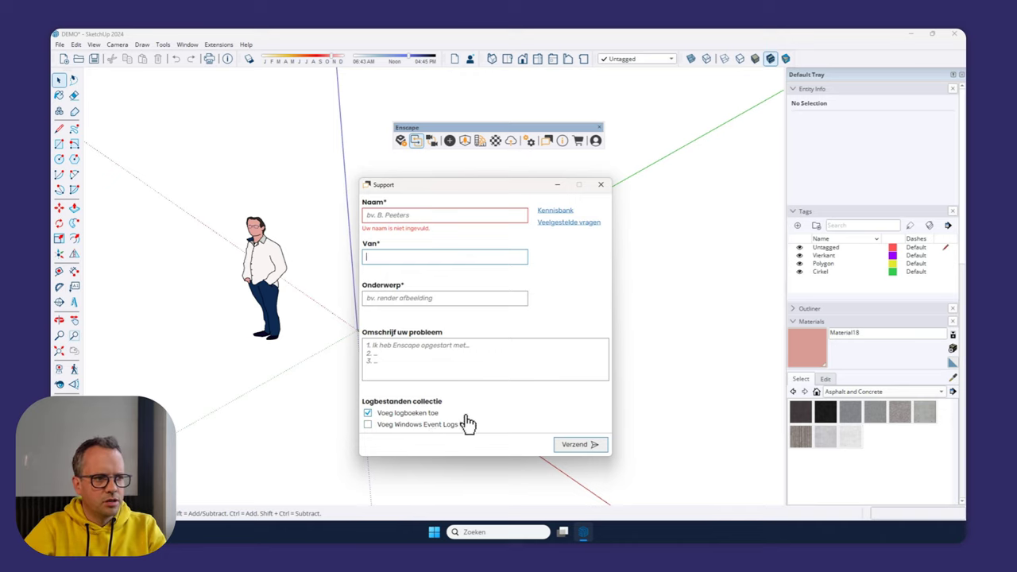
left_click(395, 427)
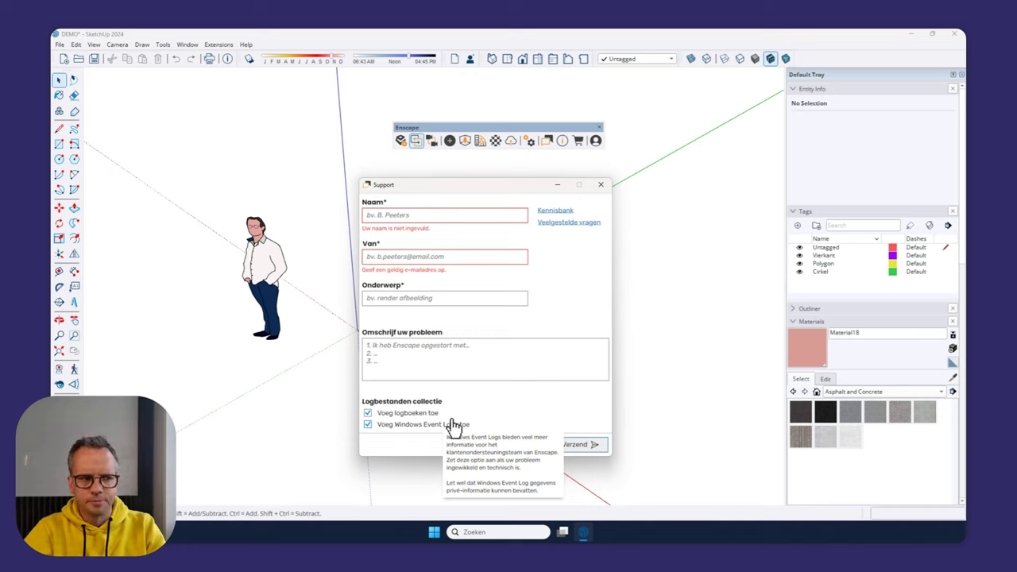
left_click(602, 185)
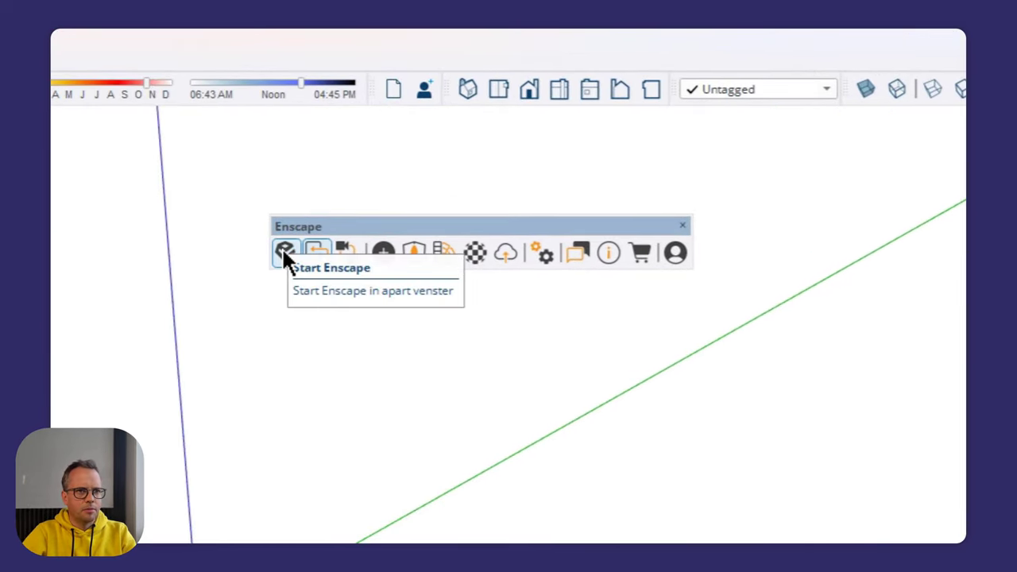
Step: Start Enscape and change the Visual Settings mode from Waterverf to Schets
left_click(283, 250)
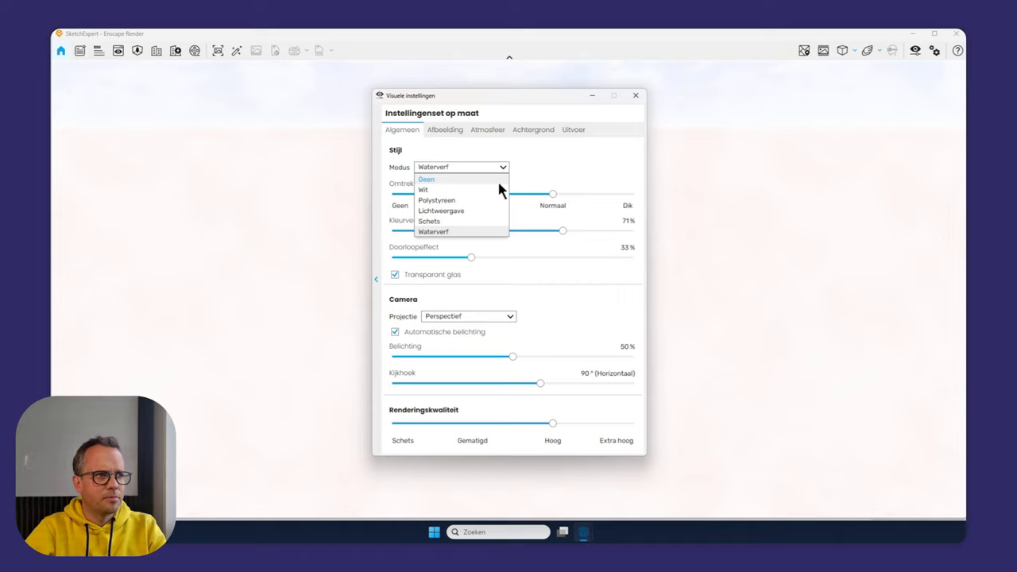
left_click(491, 223)
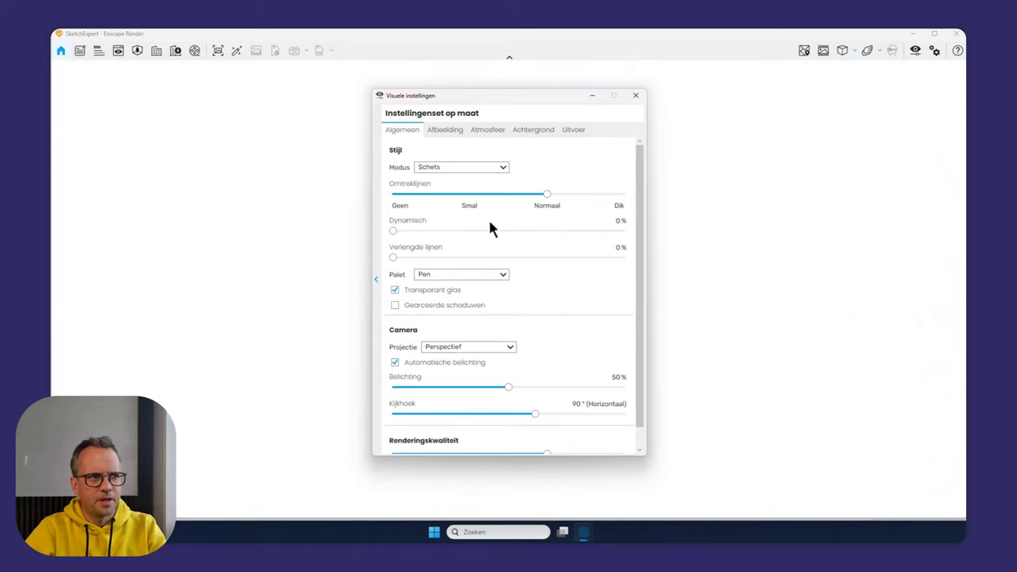
mouse_move(516, 98)
left_mouse_down()
mouse_move(748, 103)
mouse_move(573, 109)
left_mouse_up()
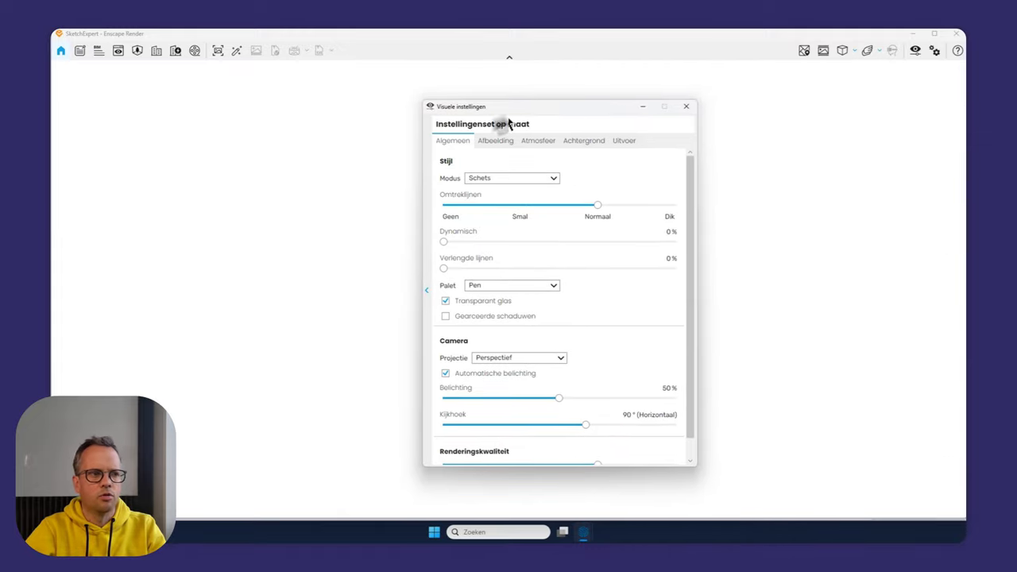
left_click(689, 109)
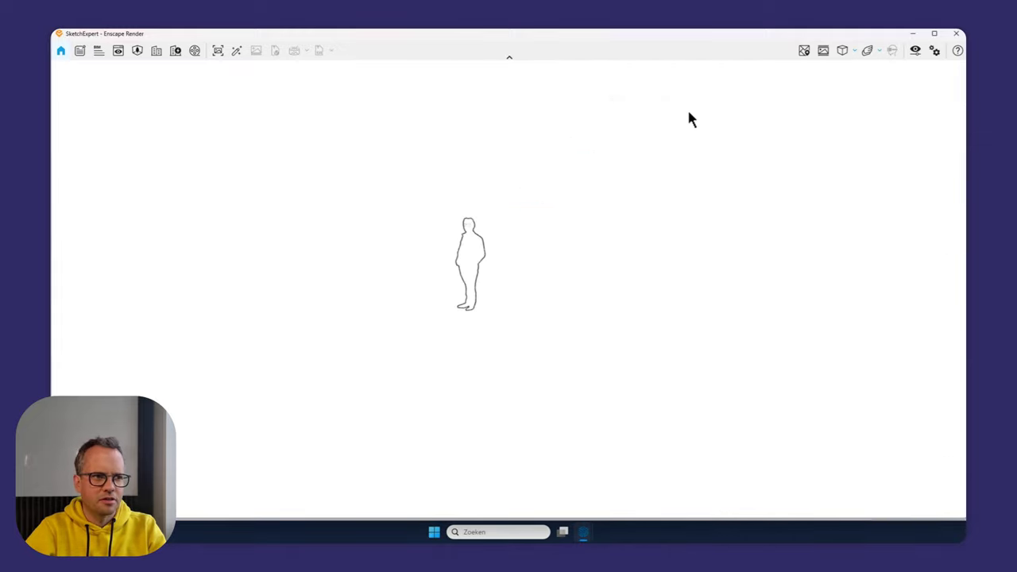
Step: Close the Enscape Render window to return to the DEMO model in SketchUp
left_click(956, 35)
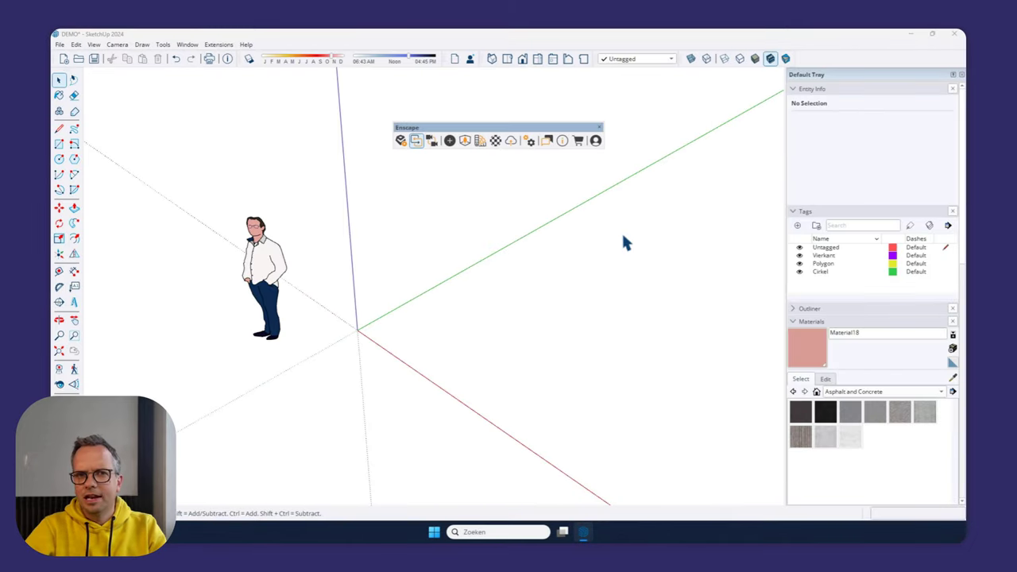